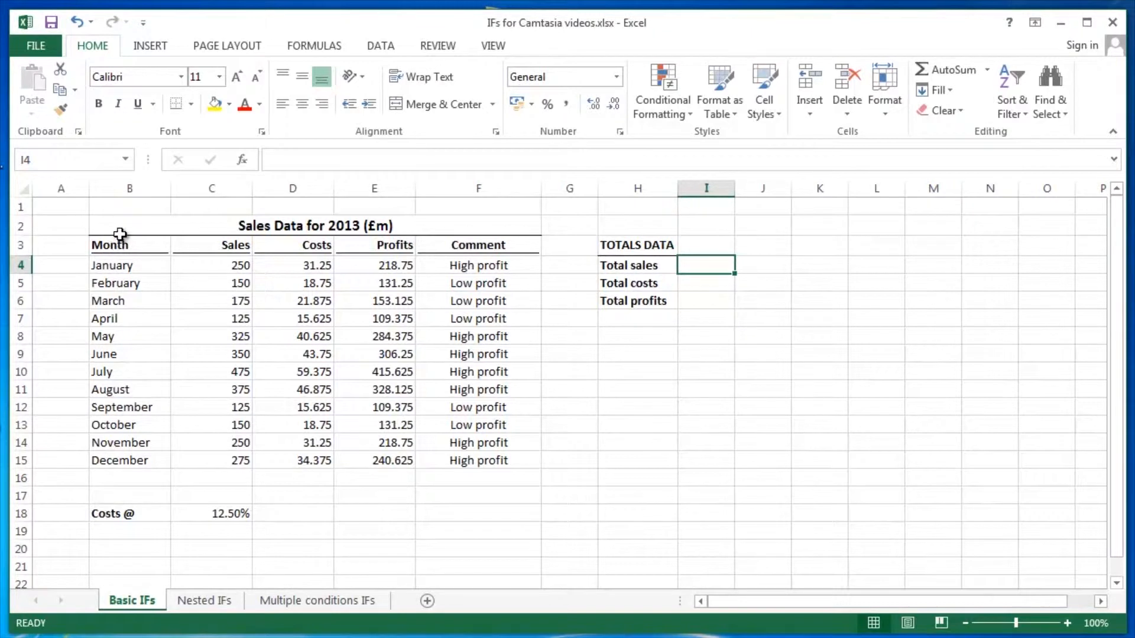
- Select the sales data table and then its Sales and Costs columns to review them
left_click_drag(120, 234, 361, 455)
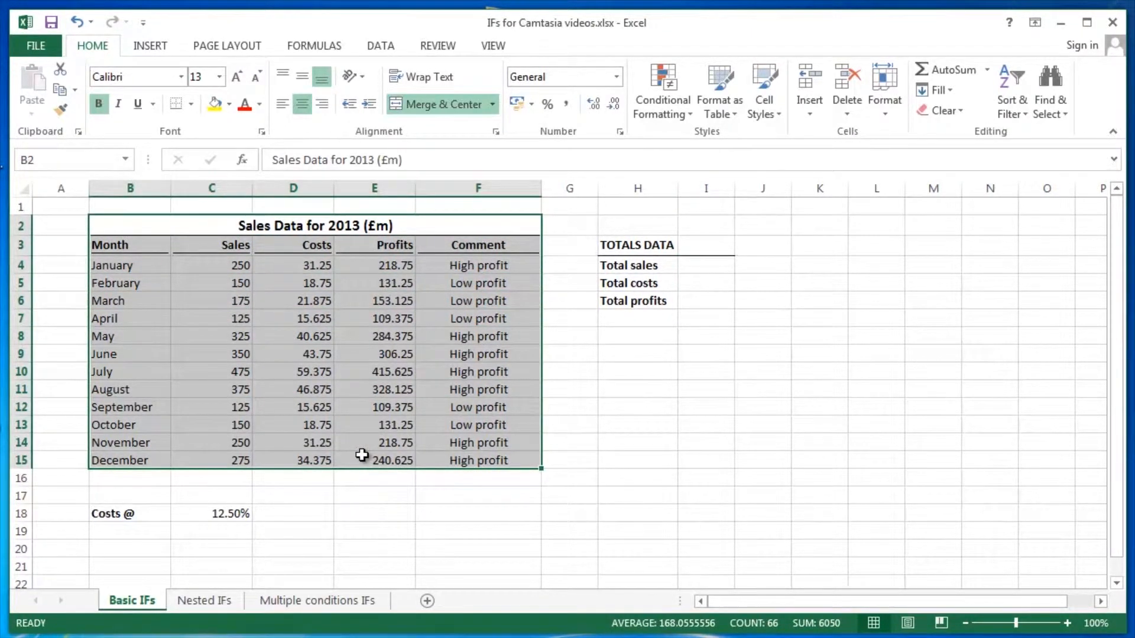
left_click_drag(236, 271, 239, 451)
left_click_drag(309, 265, 316, 460)
- Enter a SUM formula in the Total sales cell adding the Sales values C4:C15
left_click(693, 267)
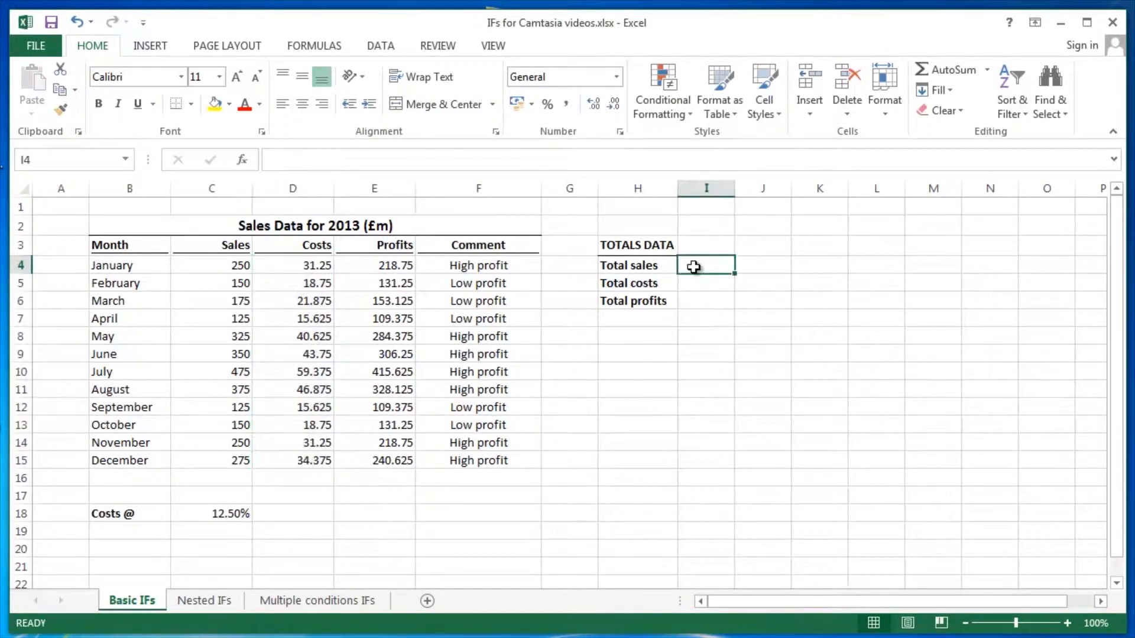
type("=sum")
key("Tab")
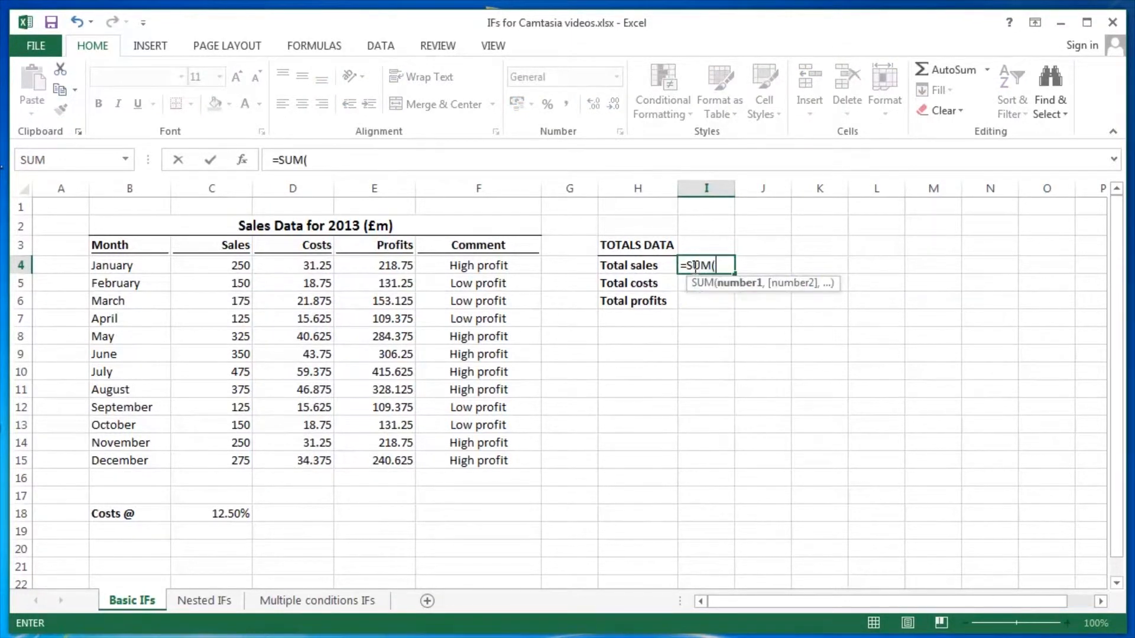
left_click_drag(232, 270, 212, 454)
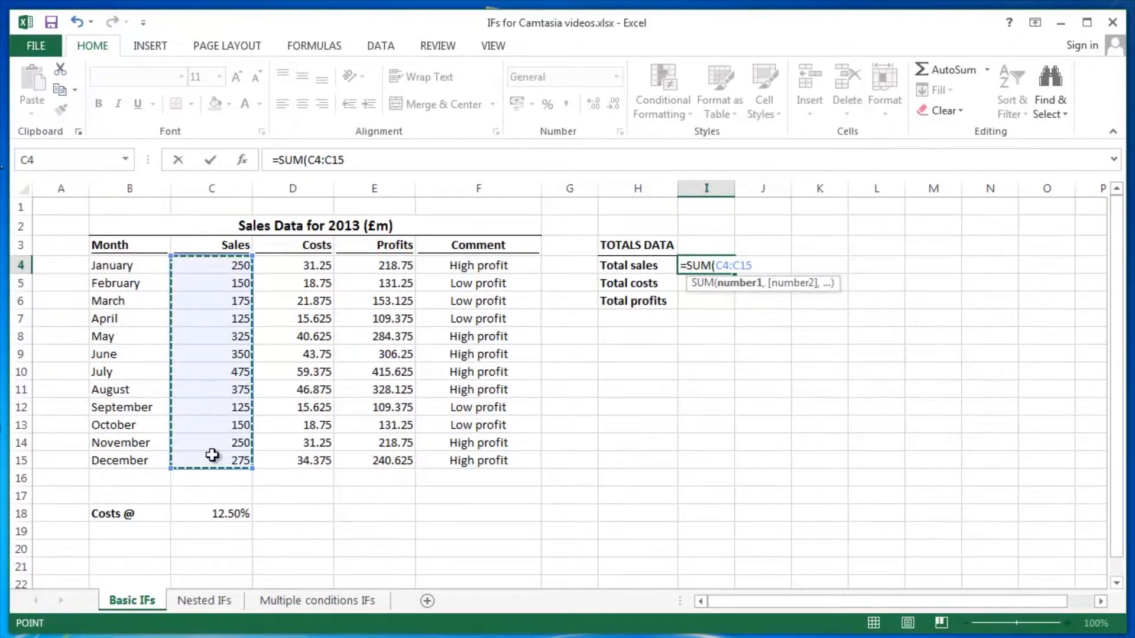
key("Return")
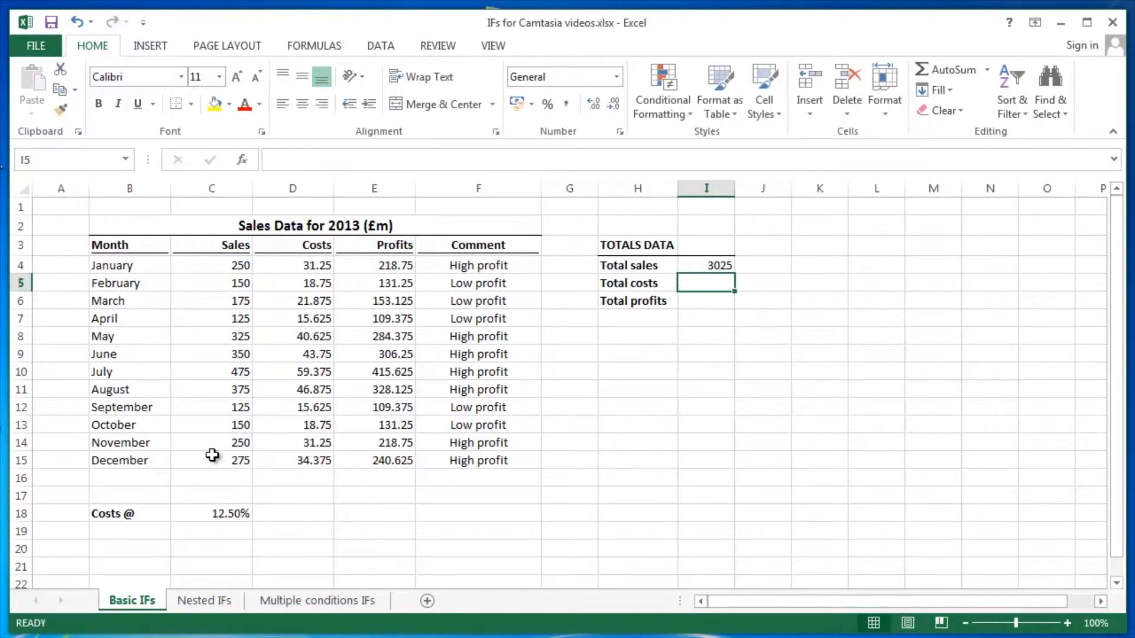
- Enter a SUM formula in the Total costs cell adding the Costs values D4:D15
type("=su")
key("Tab")
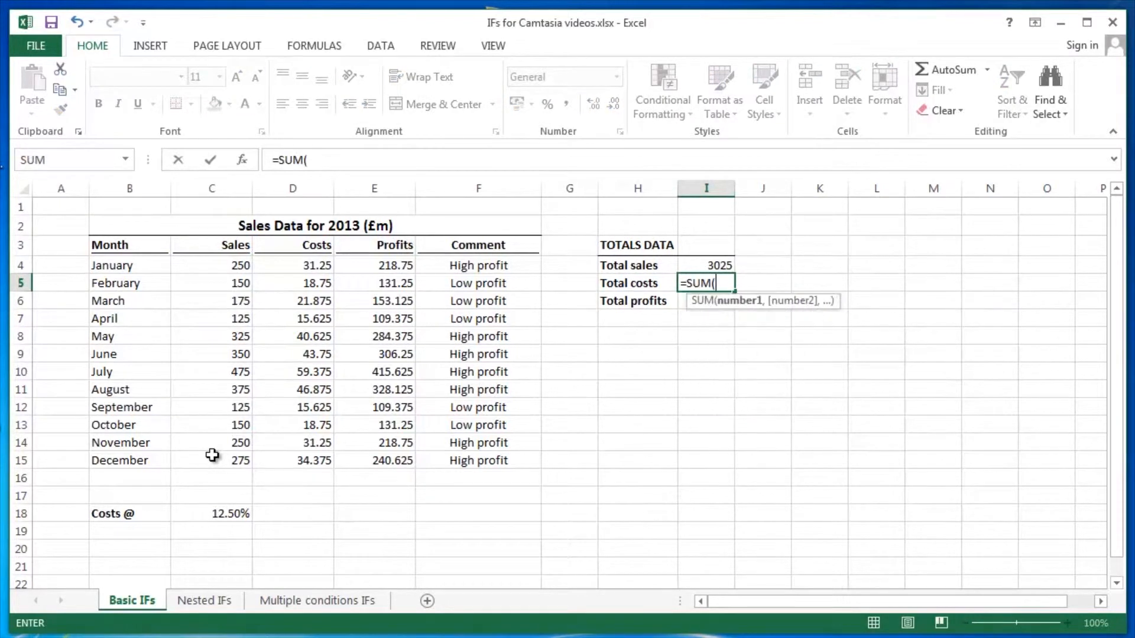
left_click_drag(279, 268, 292, 460)
key("Return")
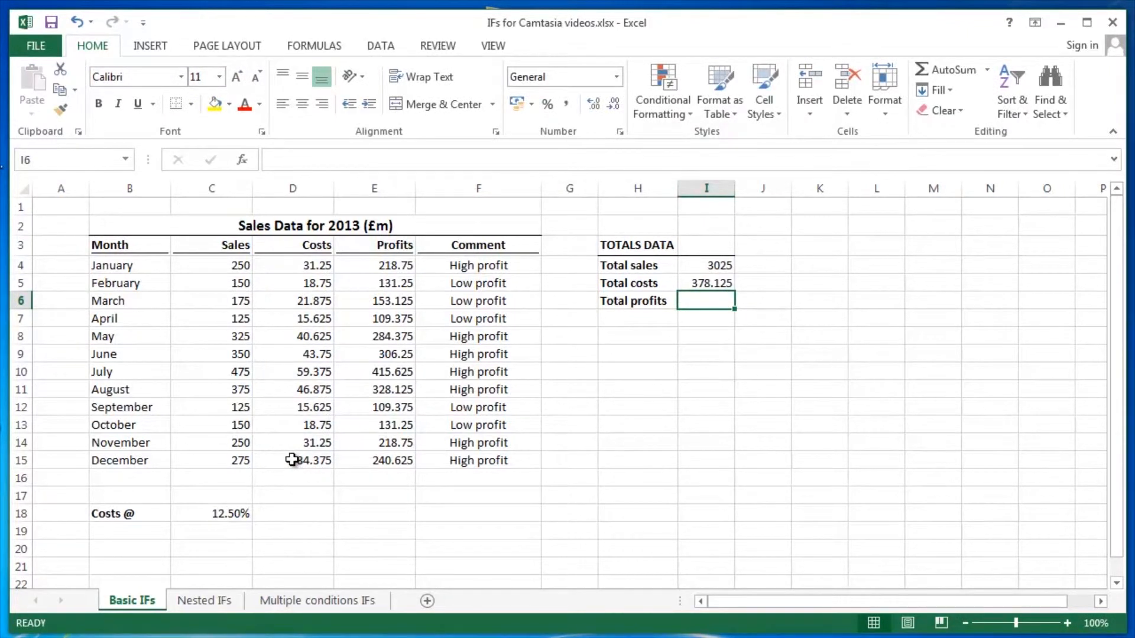
- Open the Total sales and Total costs formulas for editing to review their cell ranges
key("Up")
key("Up")
key("F2")
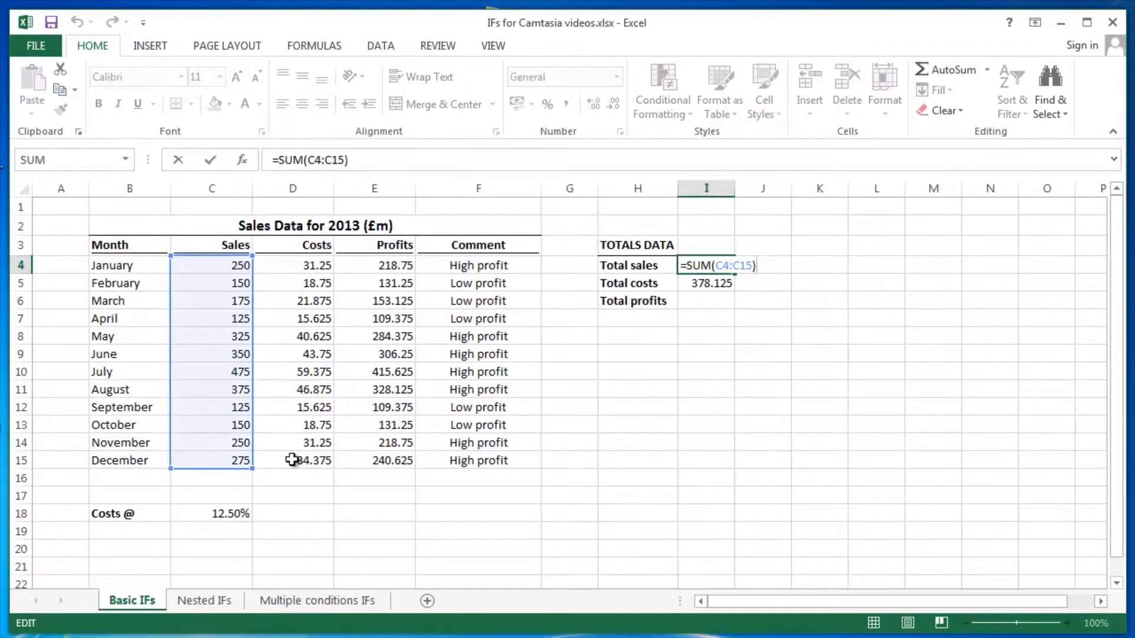
key("Return")
key("F2")
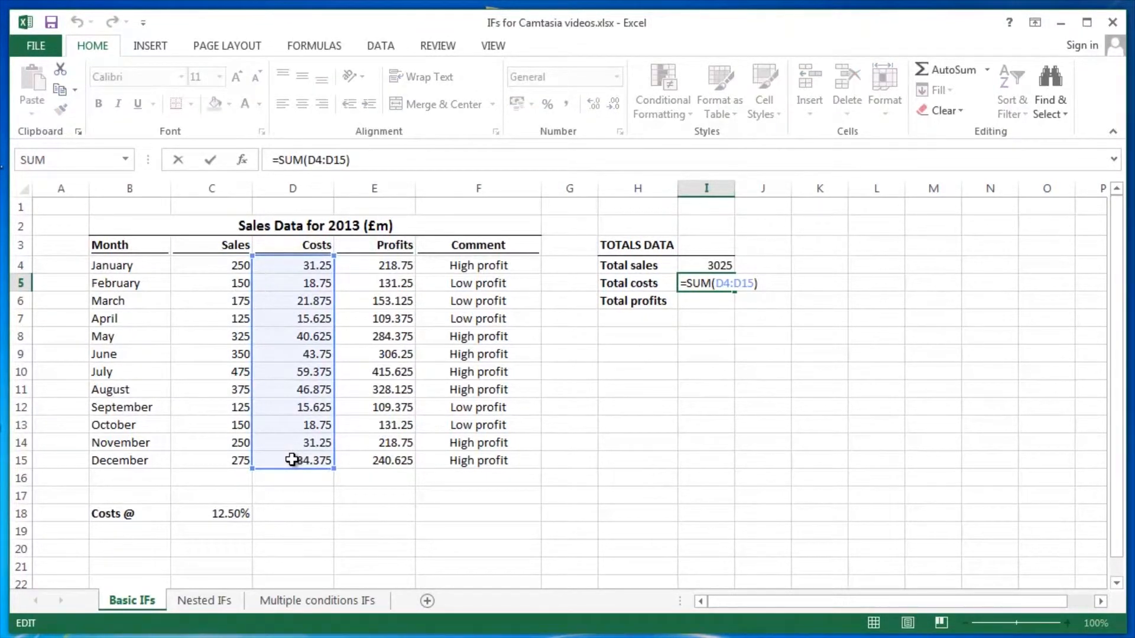
key("Return")
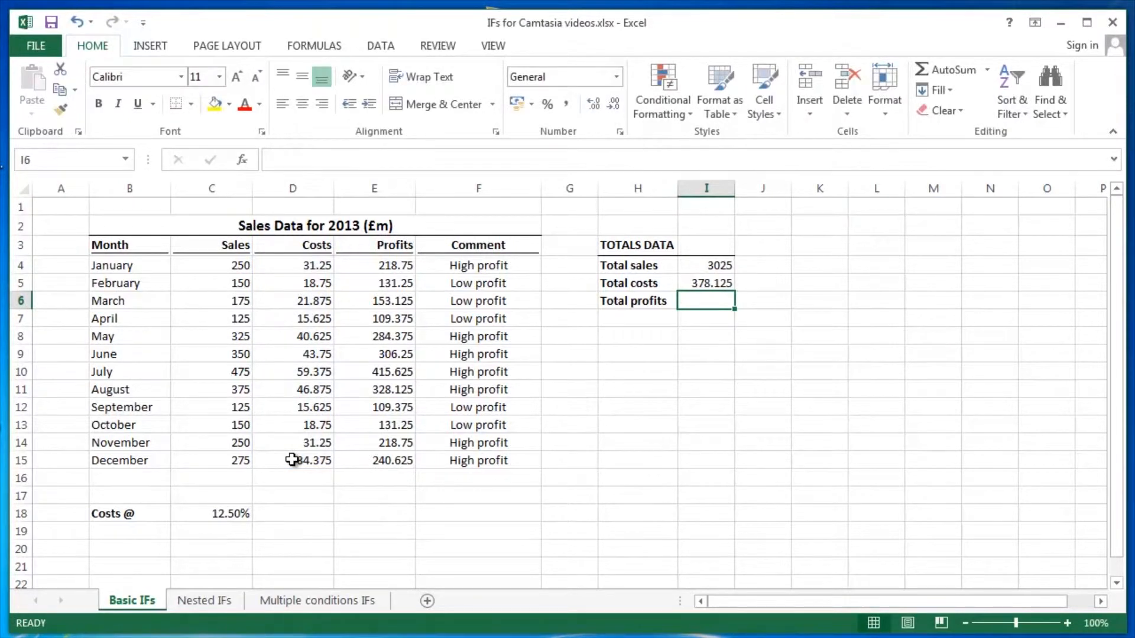
- Clear the Total sales and Total costs formulas
key("Up")
key("Up")
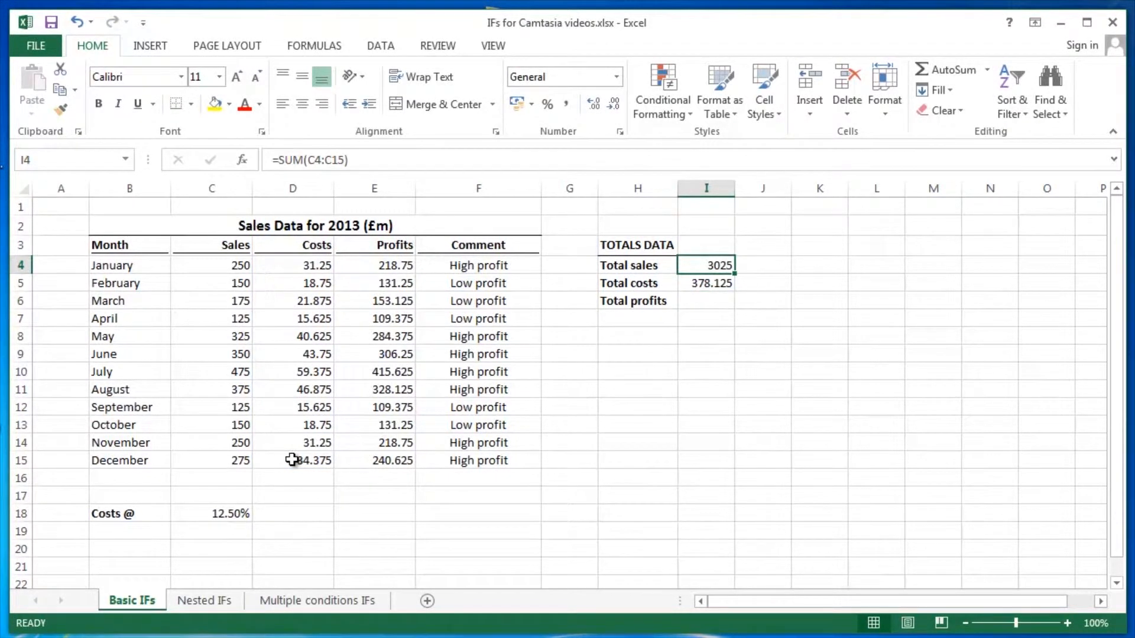
key("shift+Down")
key("Delete")
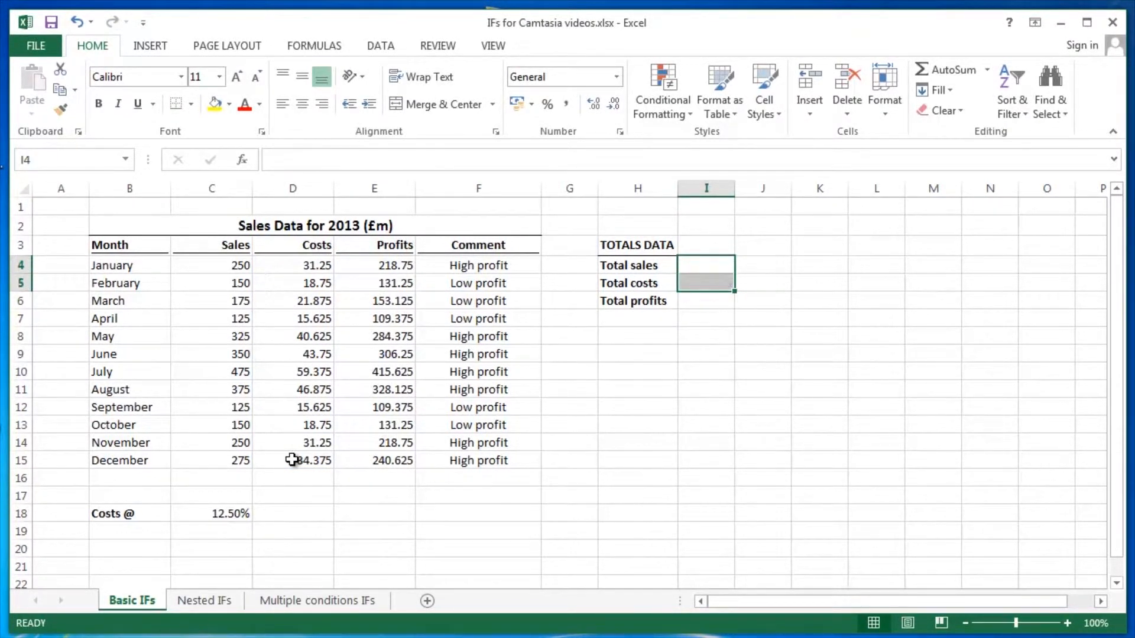
key("shift+Up")
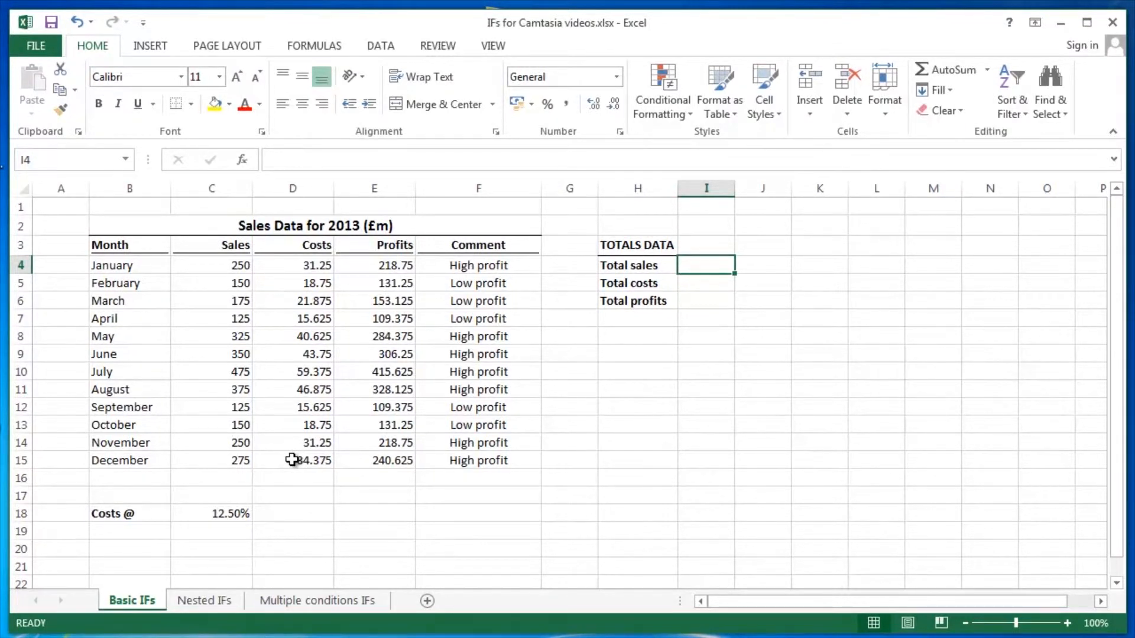
- Name the Sales values range C4:C15 as Sales
left_click(218, 267)
left_click_drag(217, 267, 216, 456)
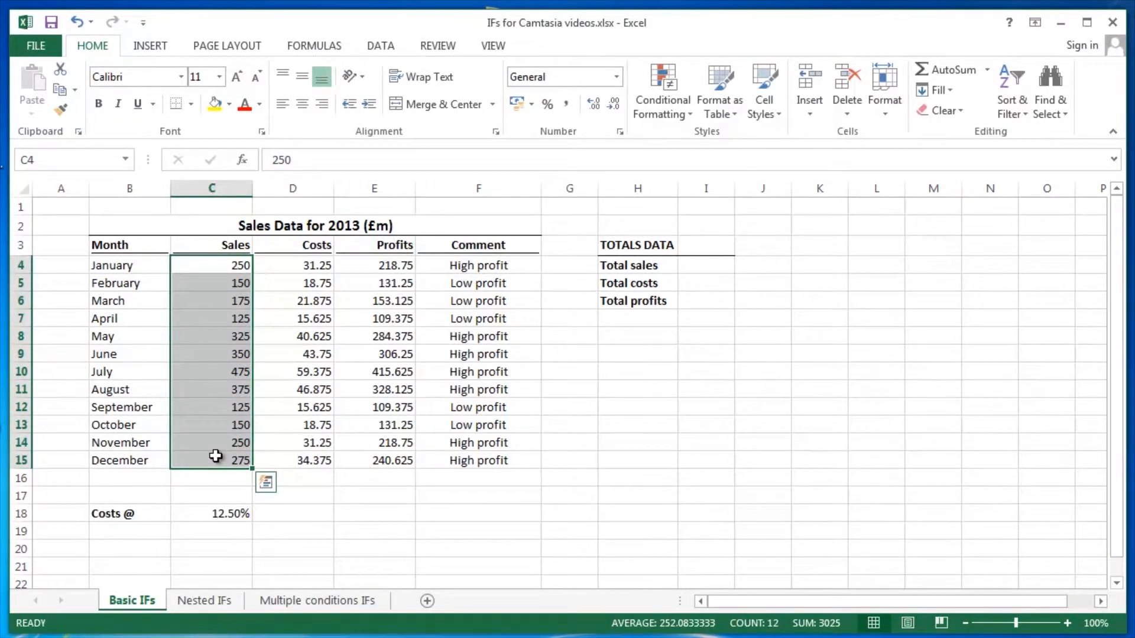
left_click(52, 156)
type("Sales")
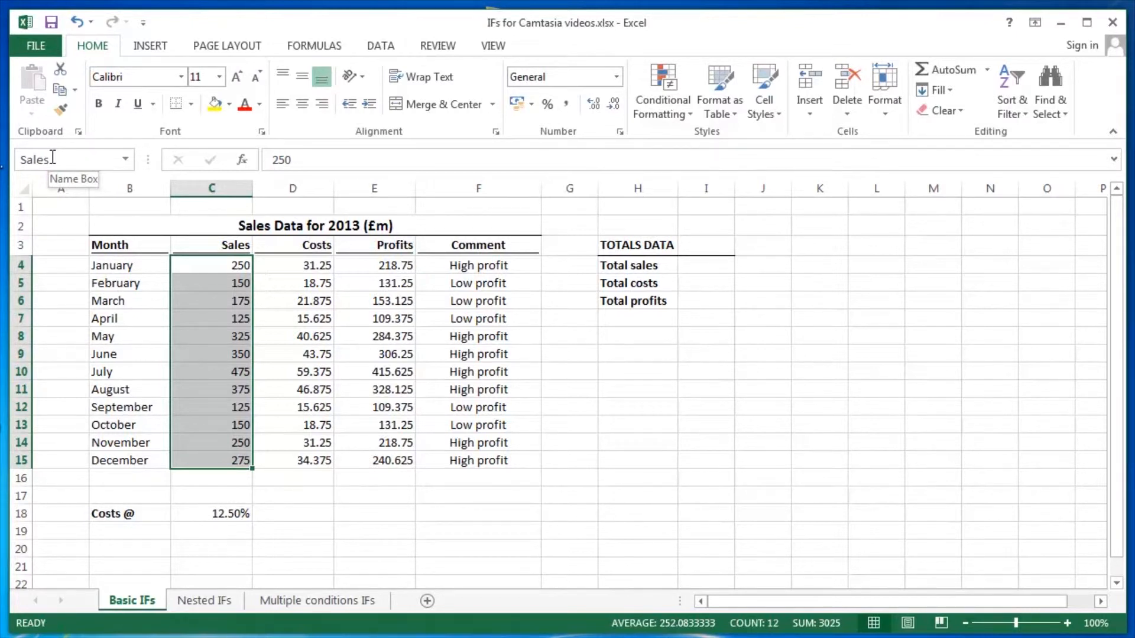
- Name the Costs values range D4:D15 as Costs
left_click_drag(283, 266, 287, 454)
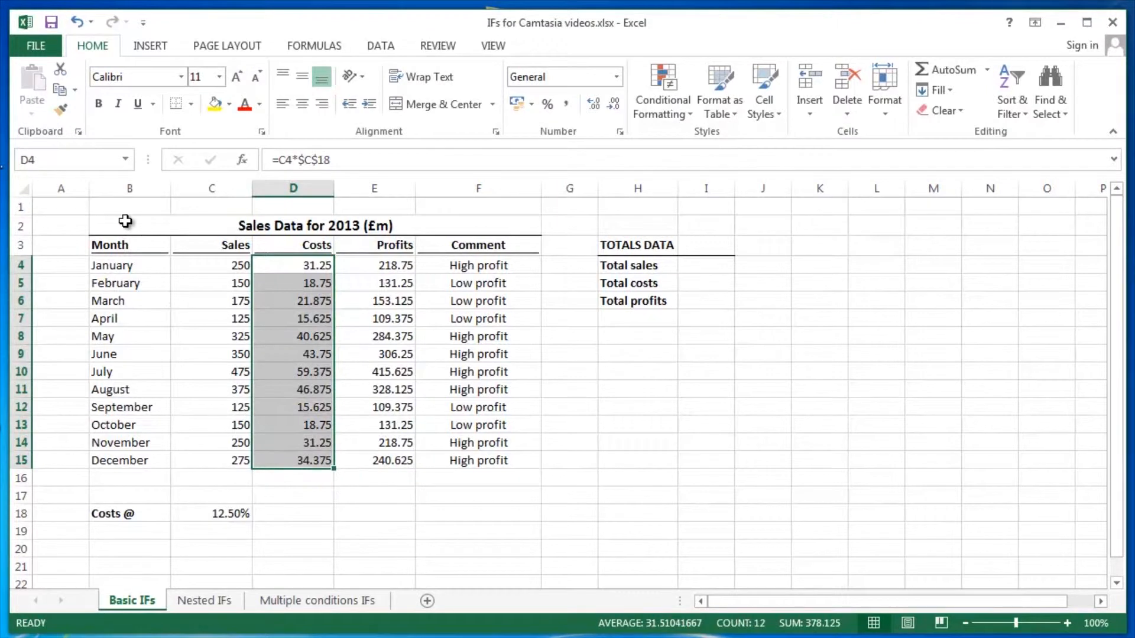
left_click(76, 167)
type("Costs")
key("Escape")
- Name the Profits values range E4:E15 as Profits
left_click_drag(370, 269, 352, 451)
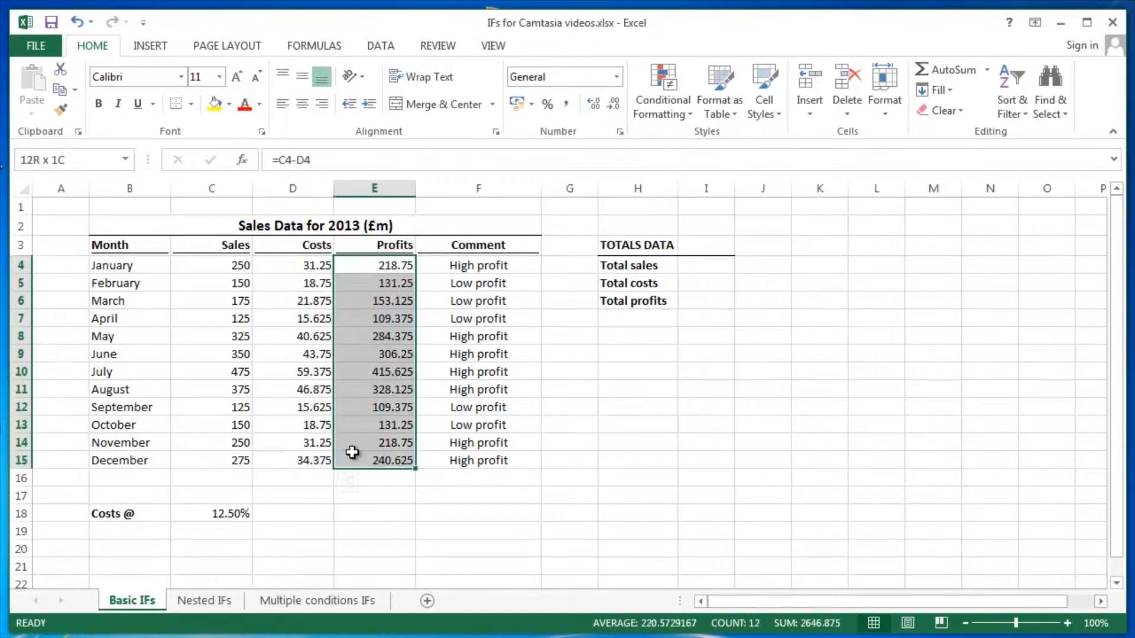
left_click(71, 163)
type("Profits")
- Enter =SUM(Sales) in the Total sales cell, pasting the Sales range name into the formula
left_click(707, 262)
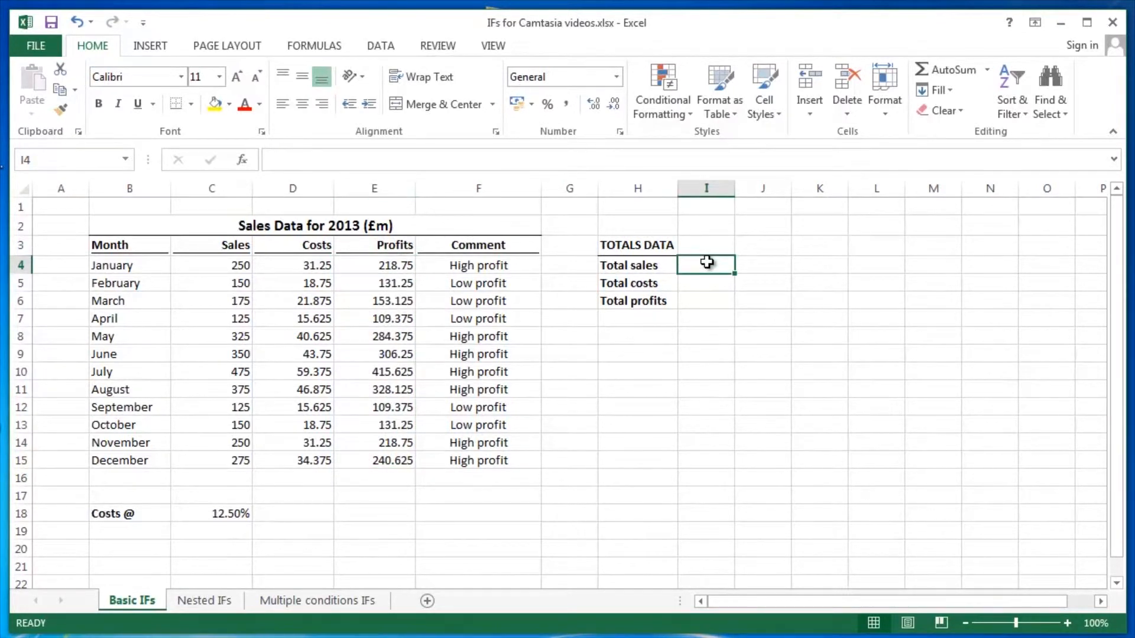
type("=sum")
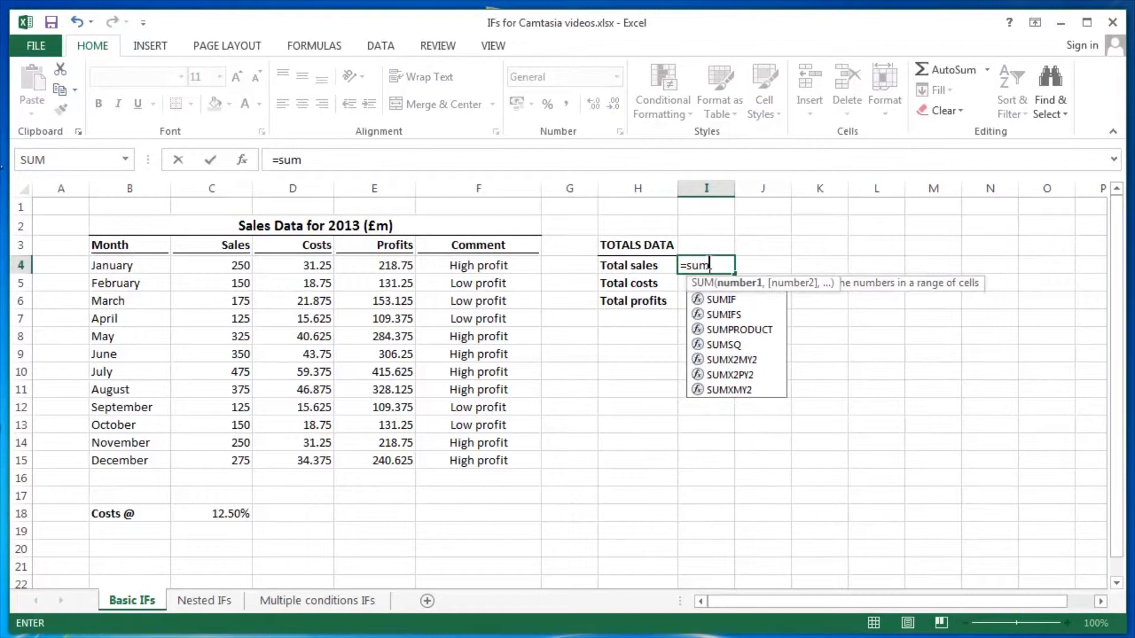
key("Tab")
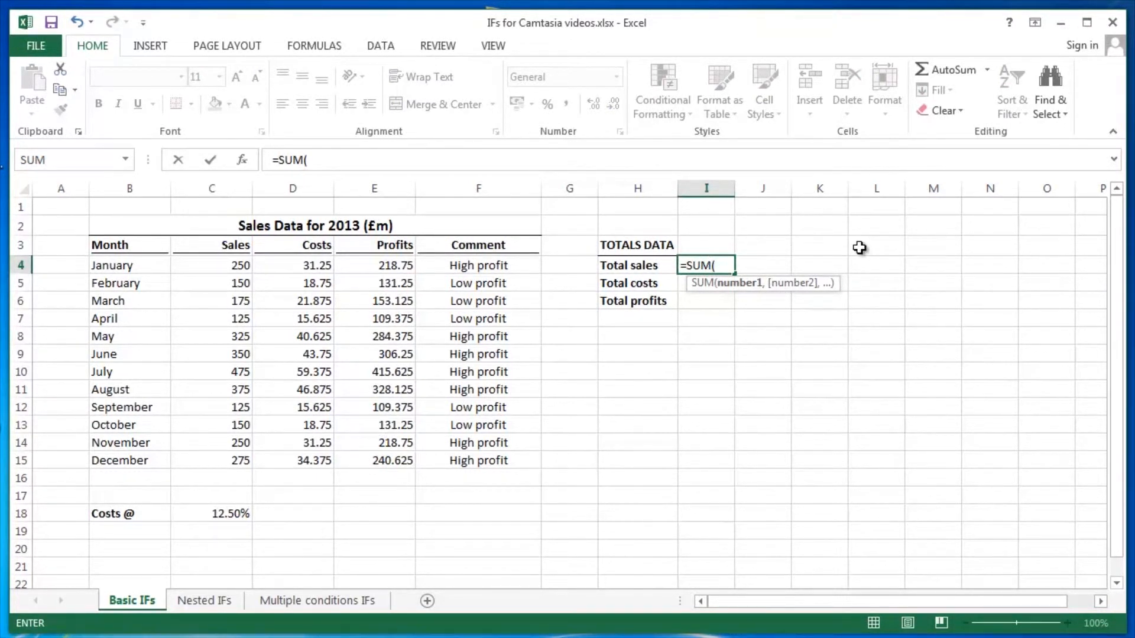
key("F3")
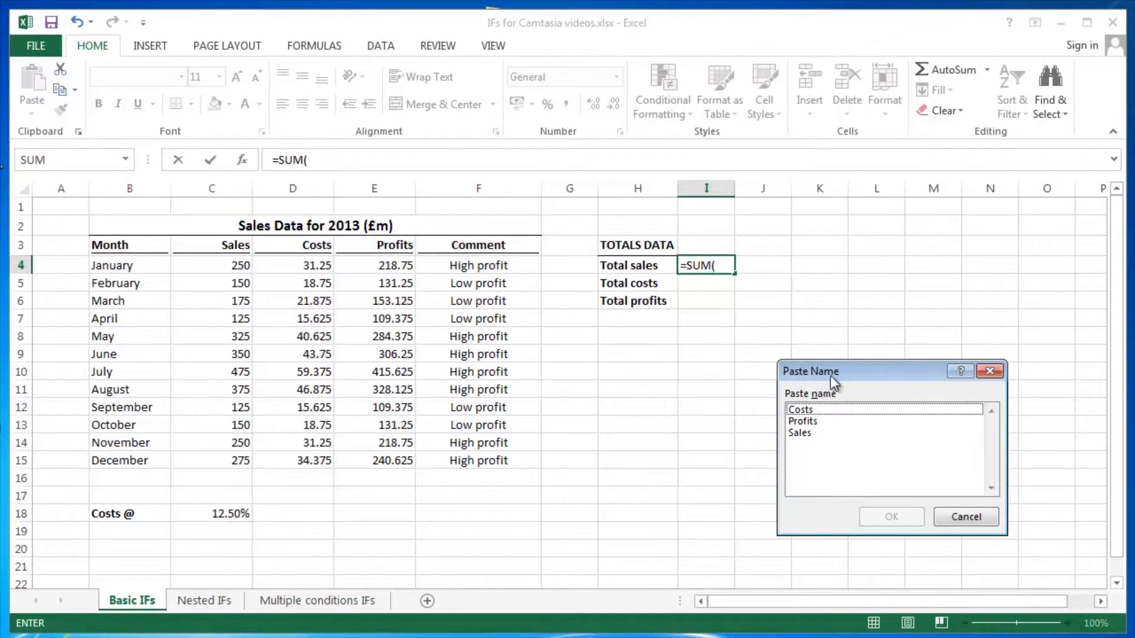
left_click_drag(833, 374, 783, 310)
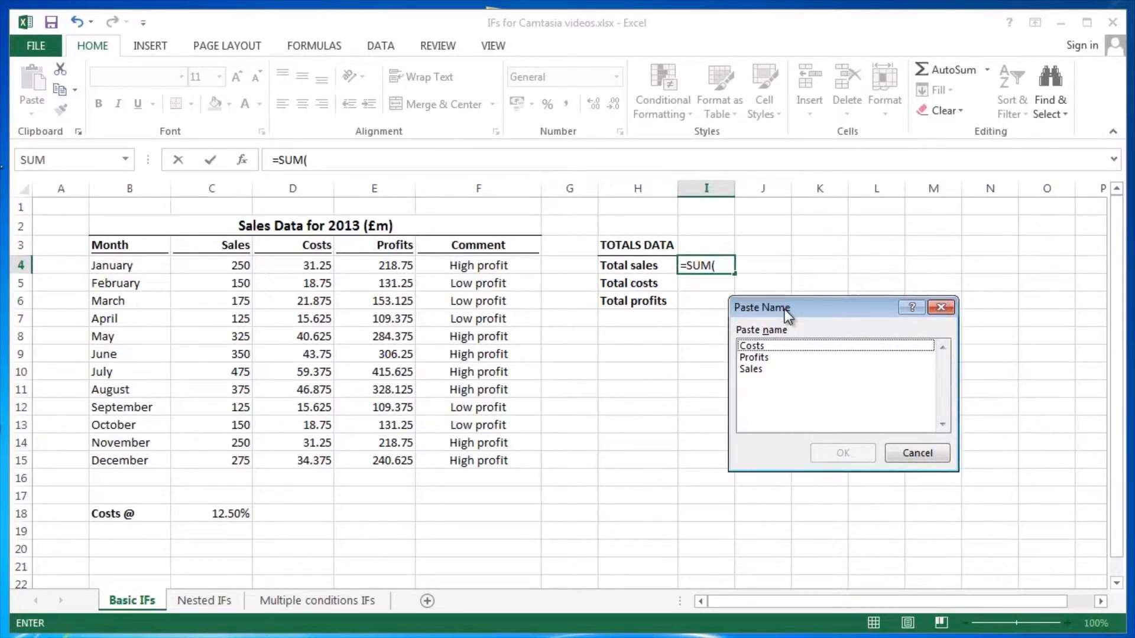
double_click(760, 368)
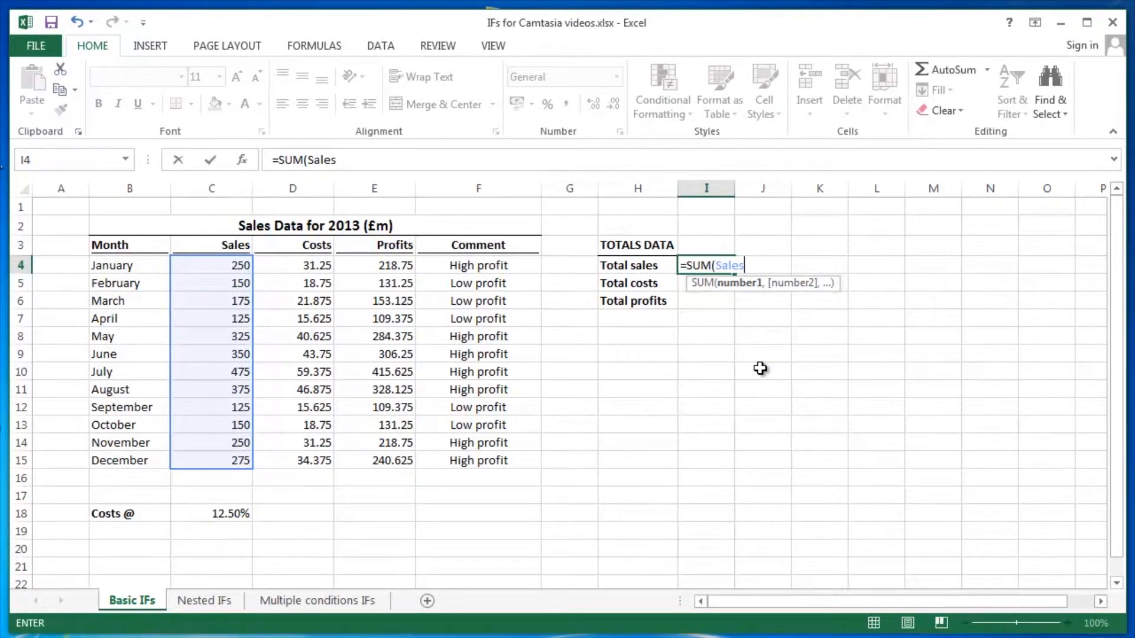
key("Return")
- Enter =SUM(Costs) in the Total costs cell, pasting the Costs range name into the formula
type("=su")
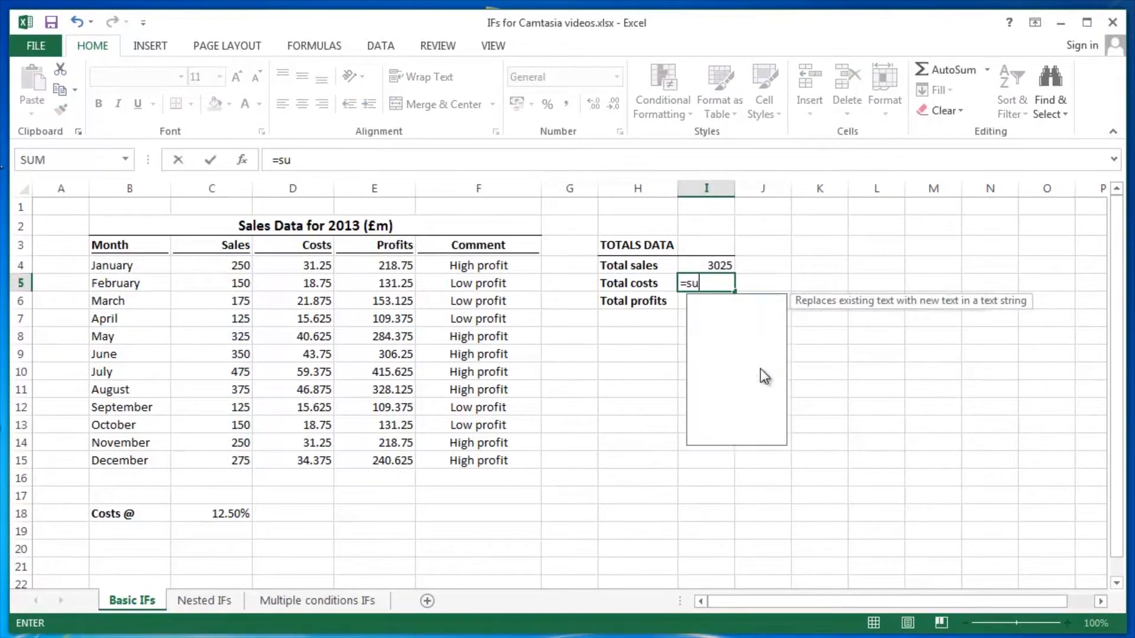
key("Tab")
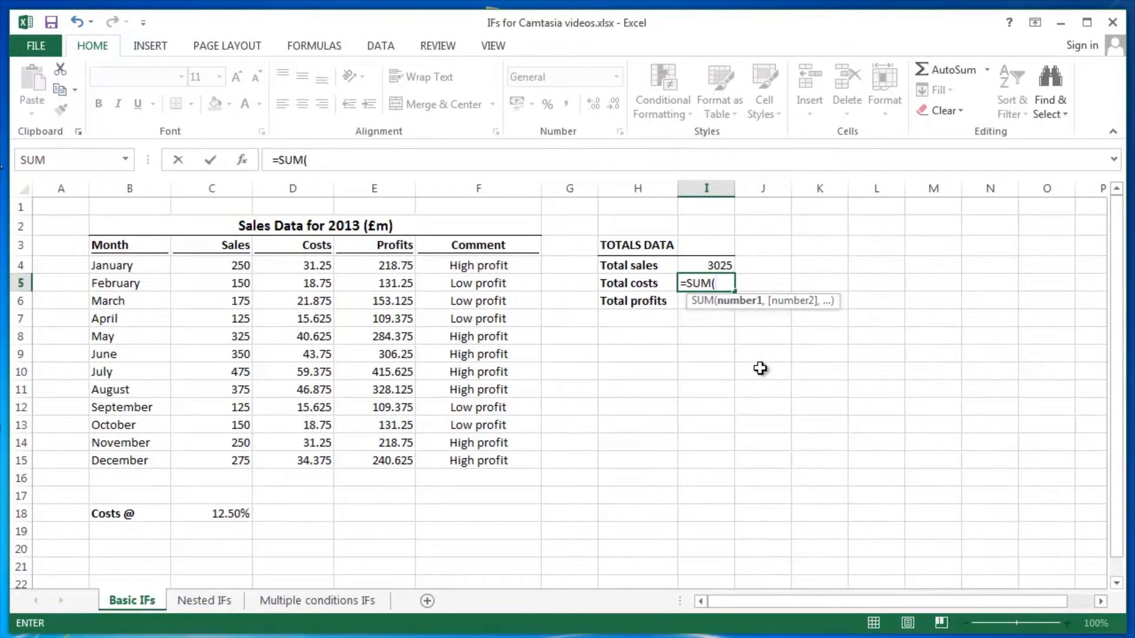
key("F3")
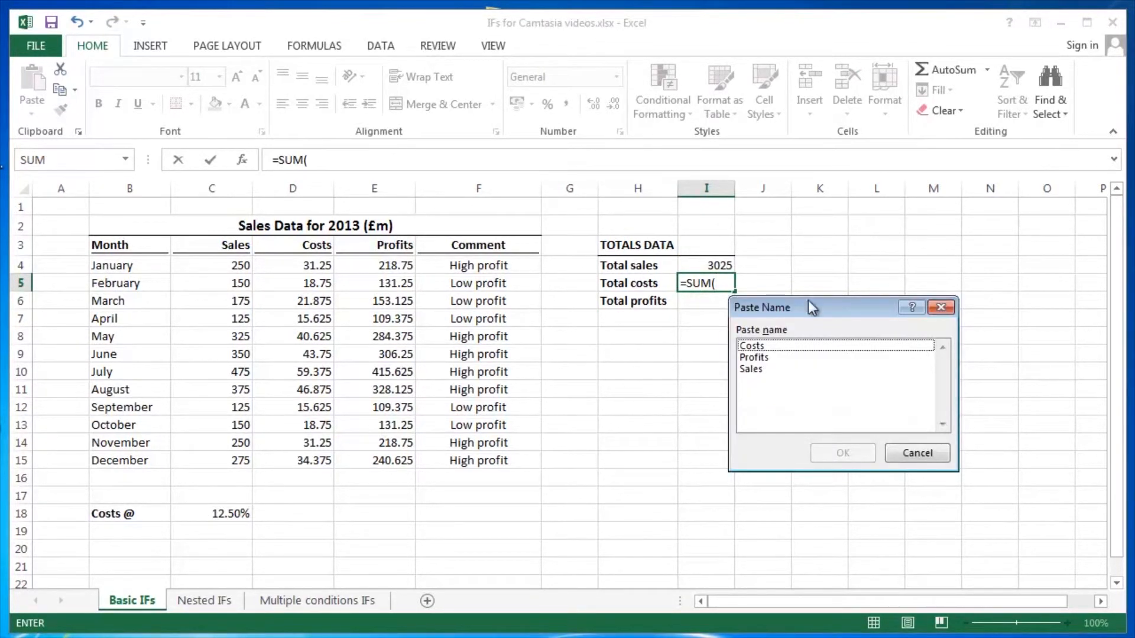
left_click_drag(805, 307, 732, 350)
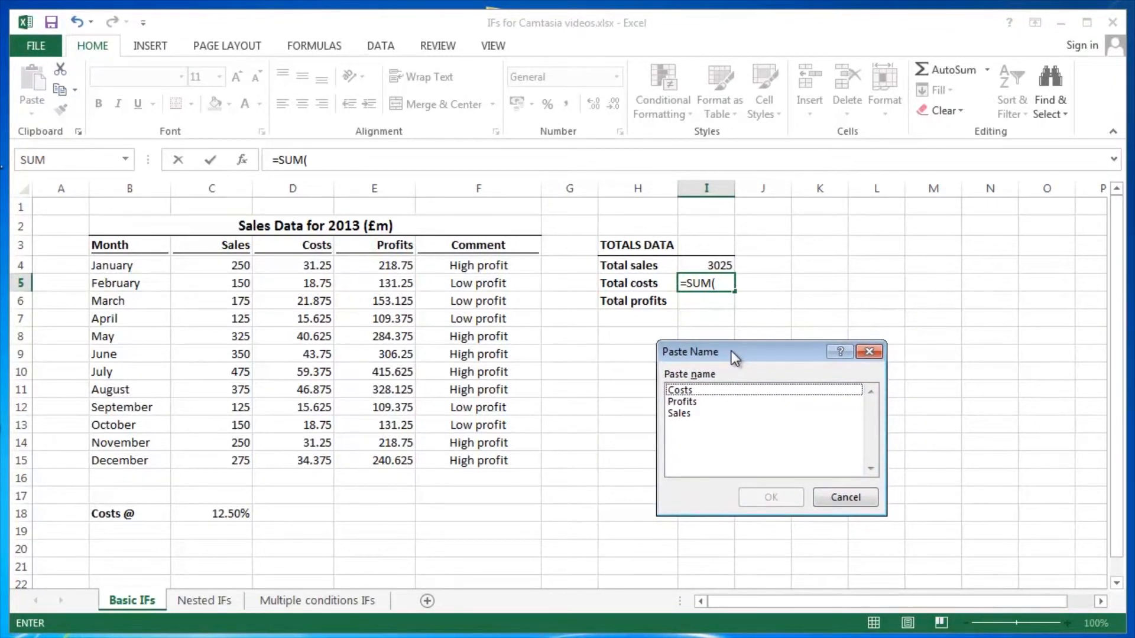
double_click(696, 389)
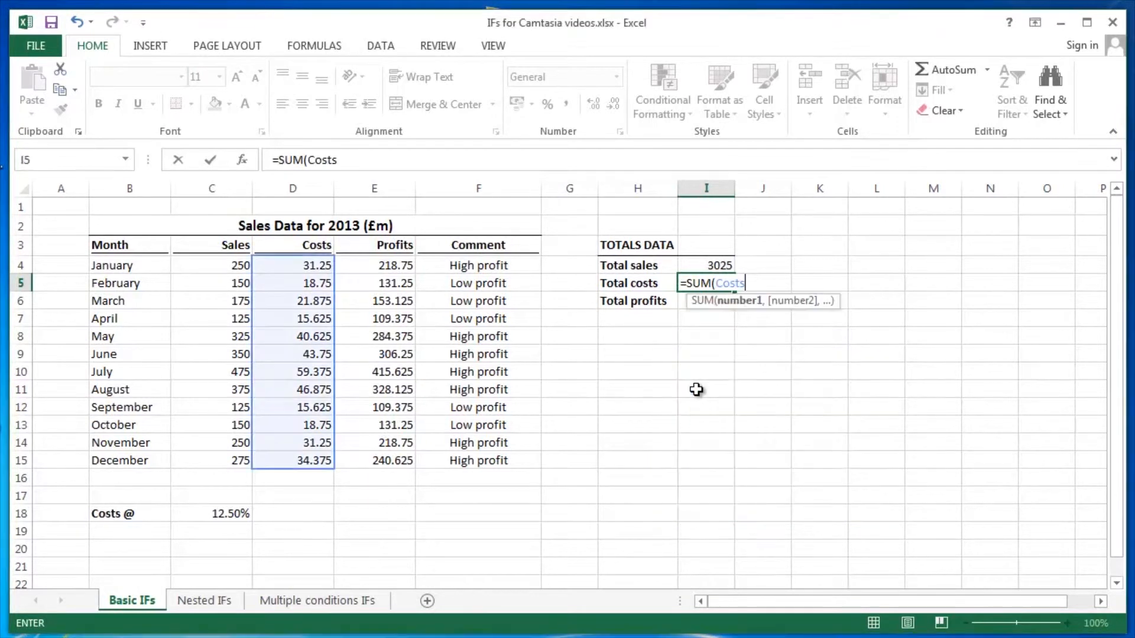
key("Return")
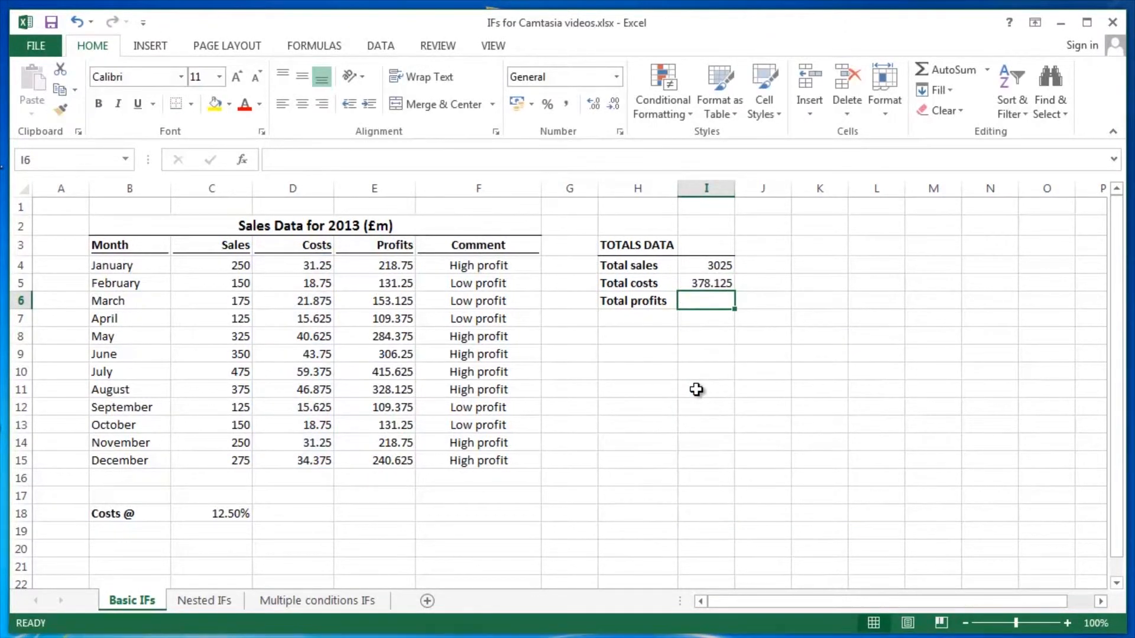
type("=sum")
key("Tab")
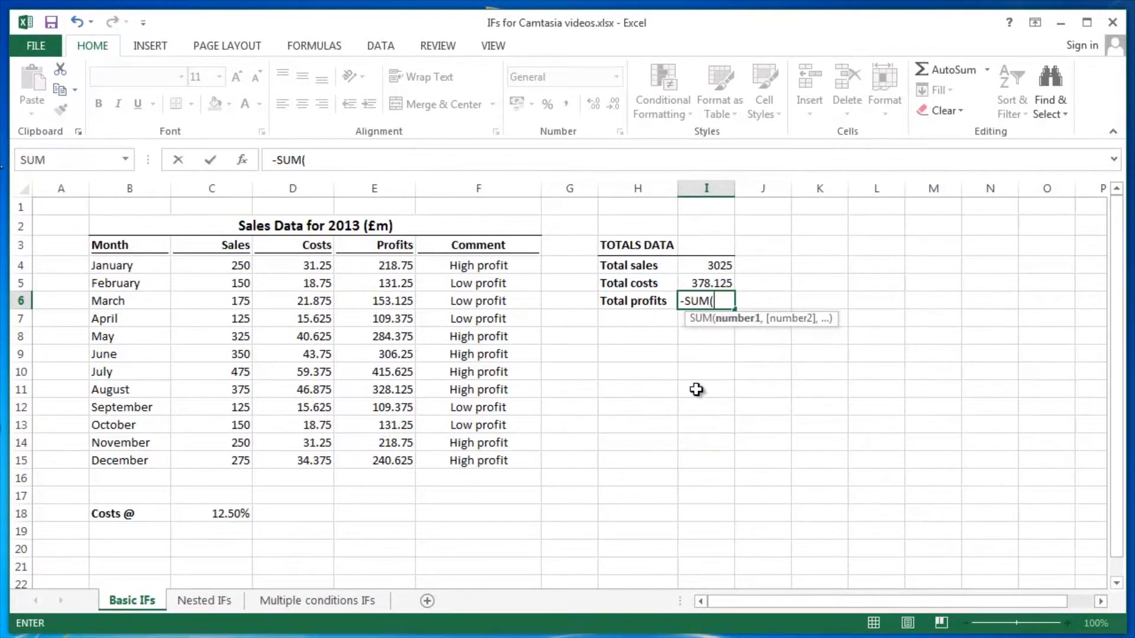
key("BackSpace")
key("BackSpace")
key("Escape")
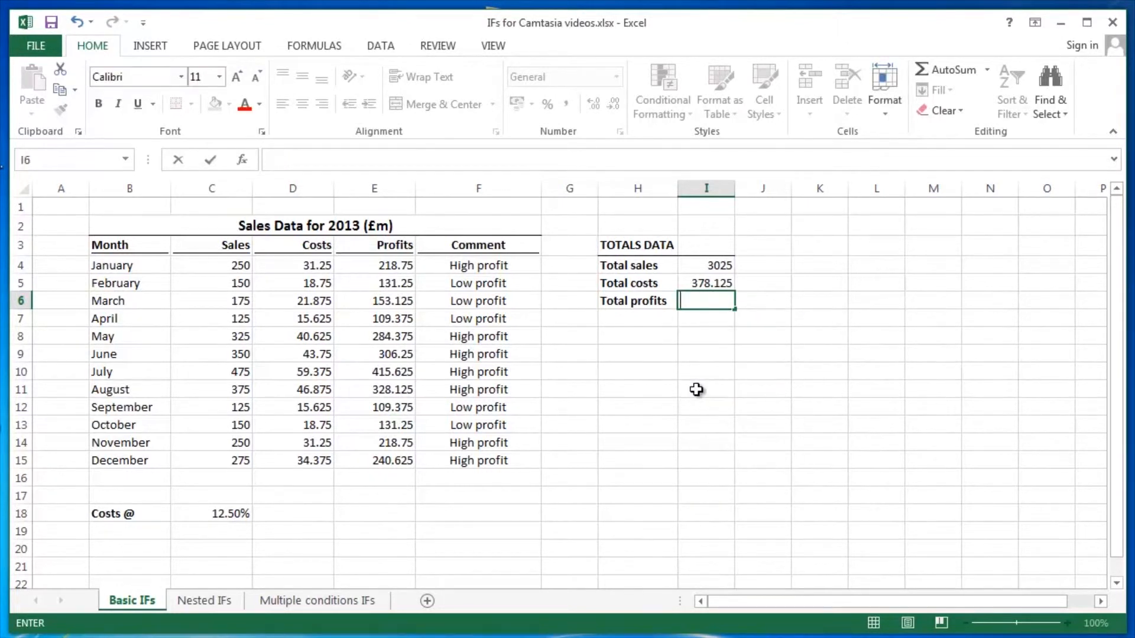
- Enter =SUM(Profits) in the Total profits cell, pasting the Profits range name into the formula
type("=sum")
key("Tab")
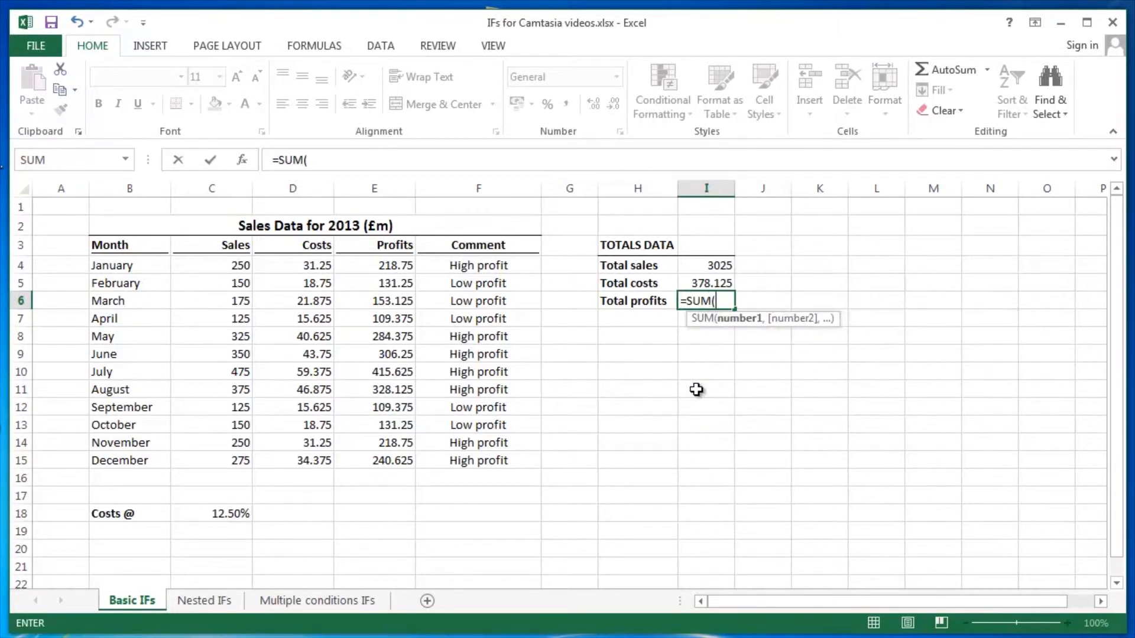
key("F3")
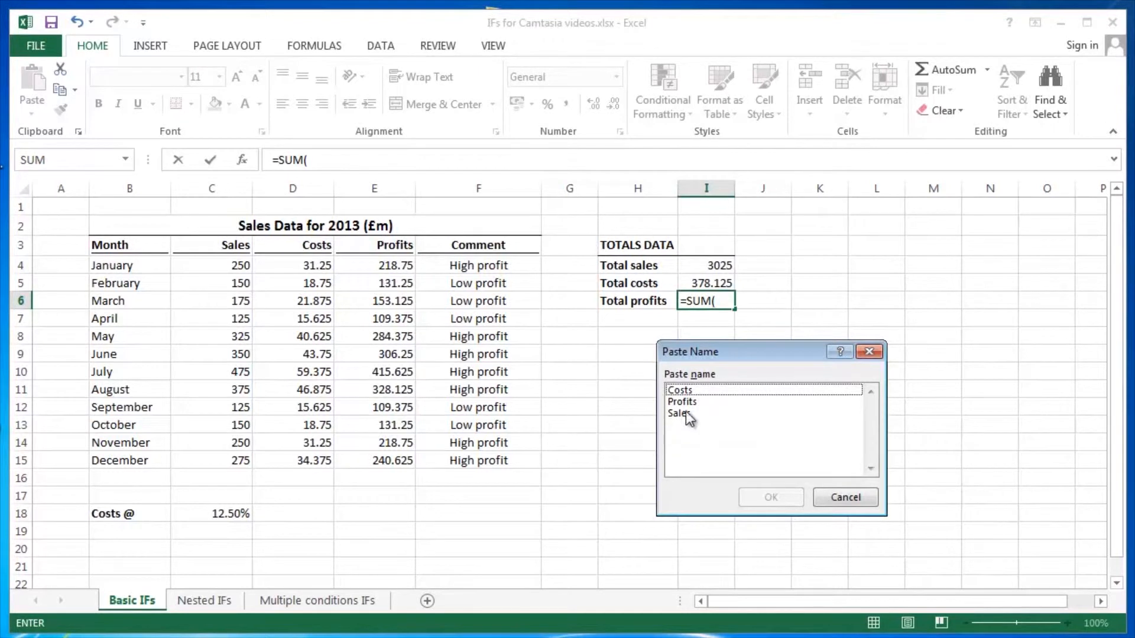
double_click(695, 402)
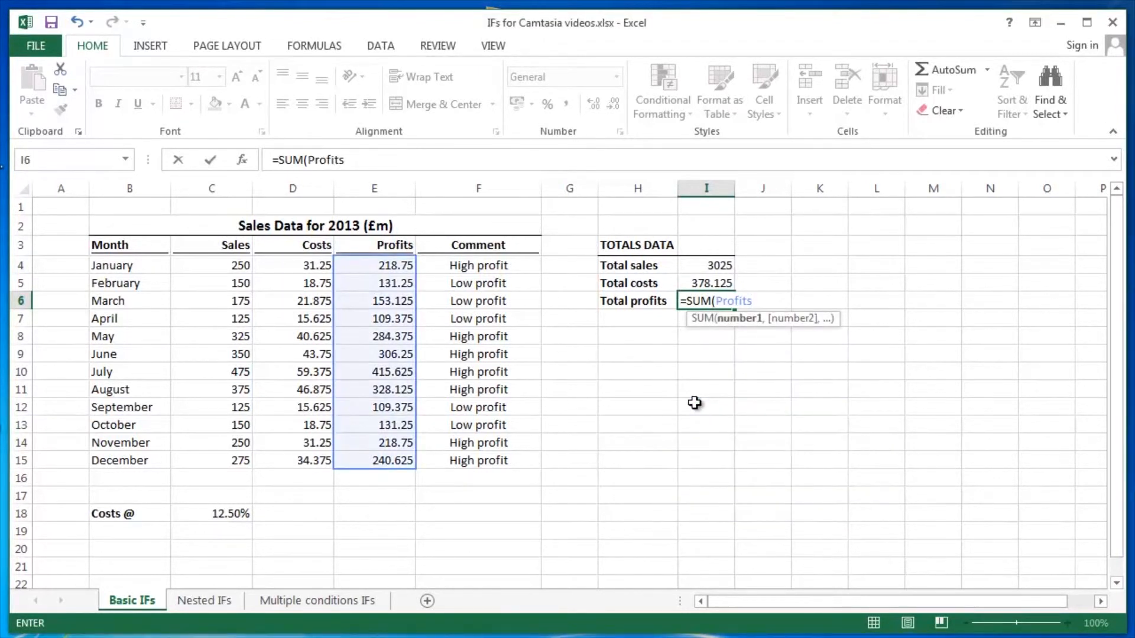
key("Return")
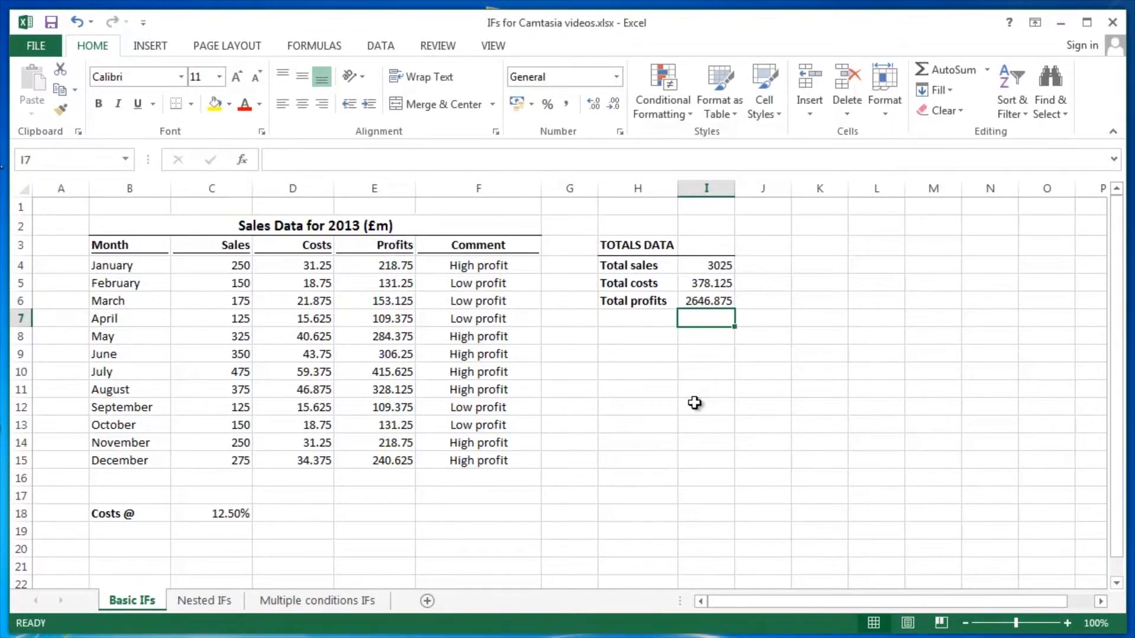
- Inspect the Total sales, Total costs and Total profits formulas in turn to see which named ranges they reference
key("Up")
key("Up")
key("Up")
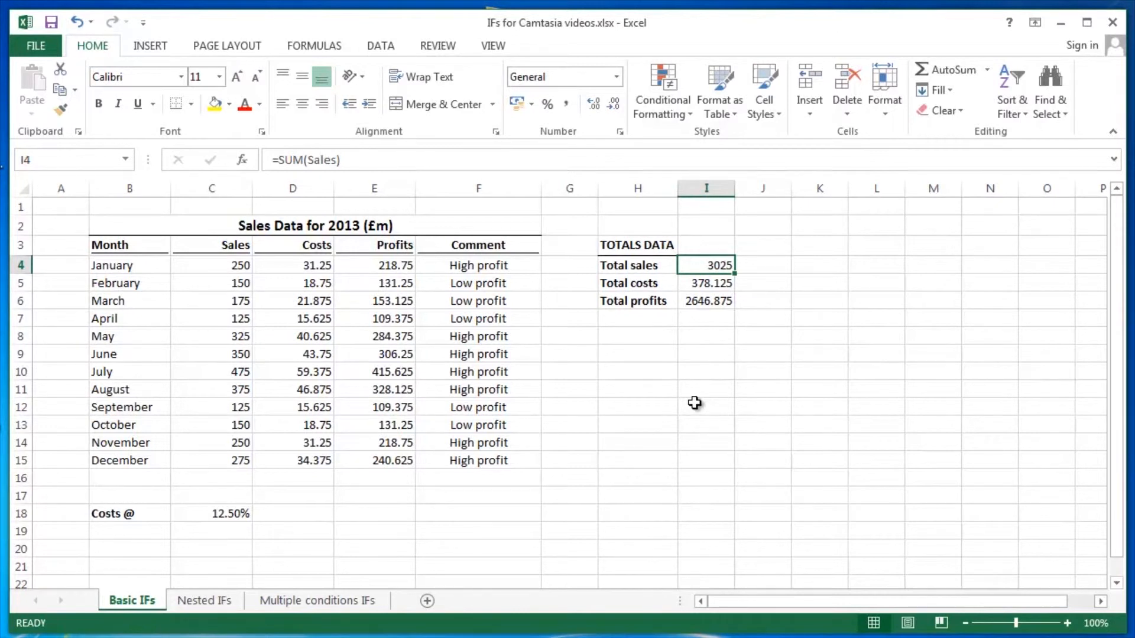
key("F2")
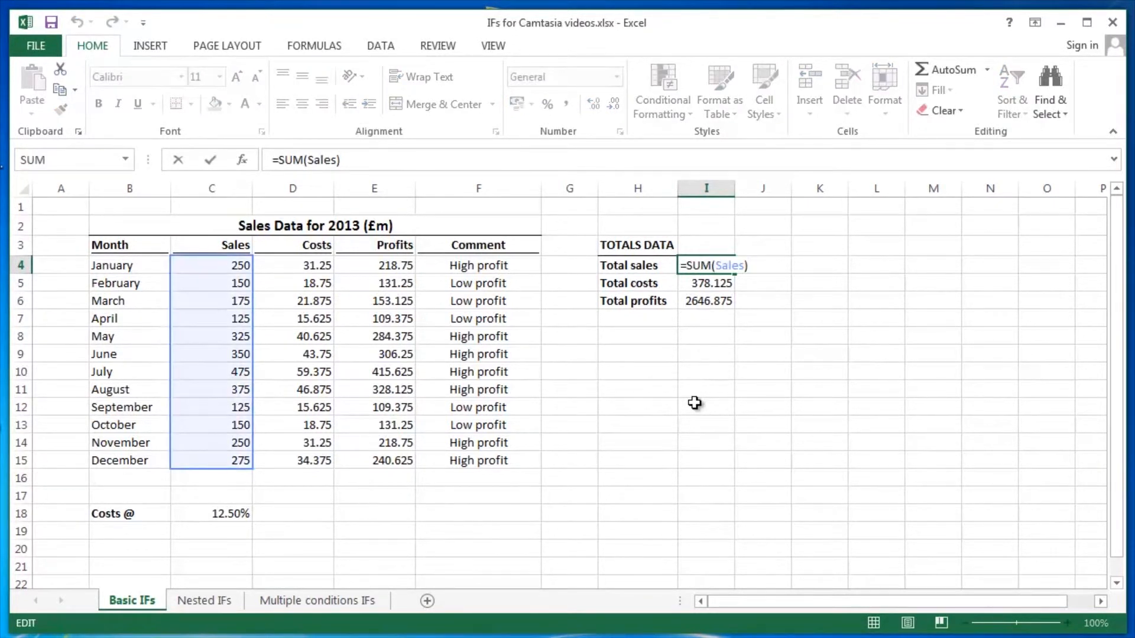
key("Return")
key("F2")
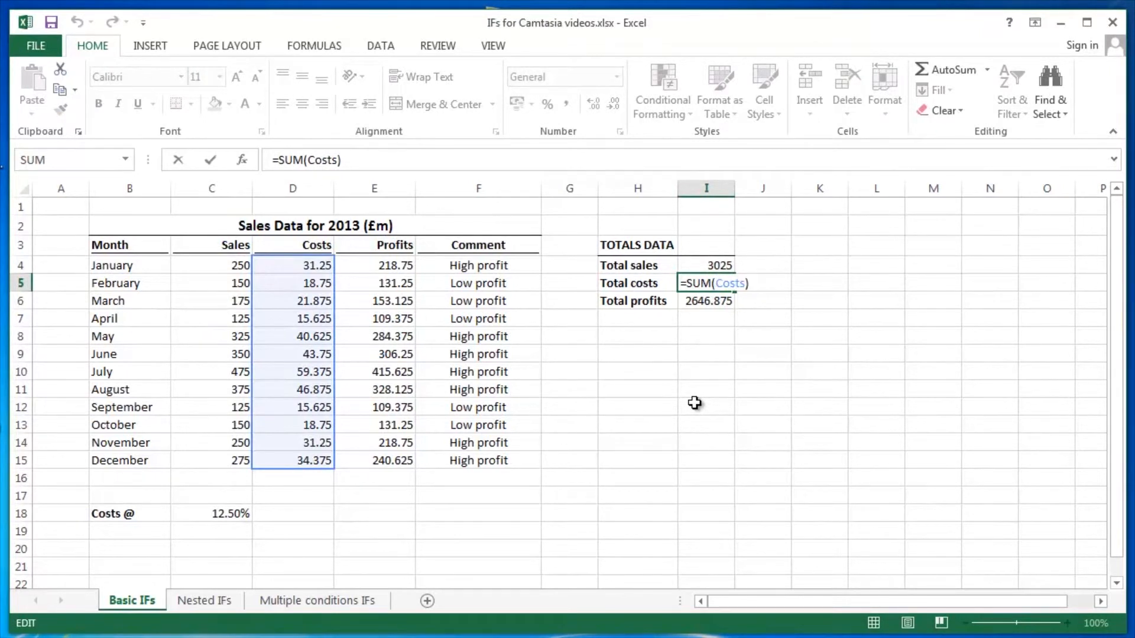
key("Return")
key("F2")
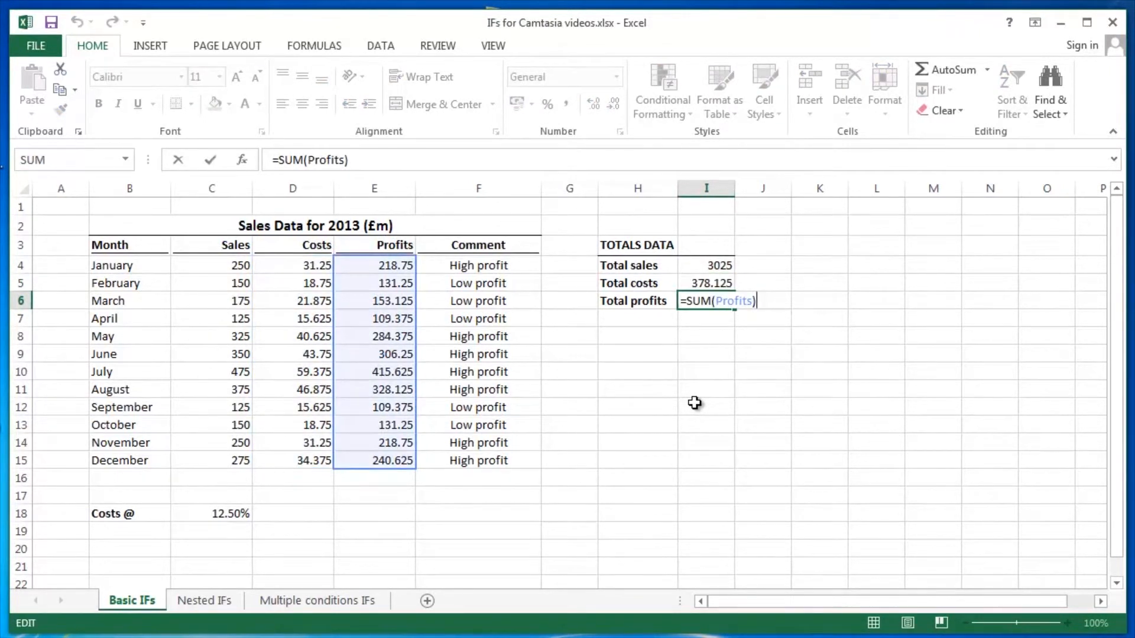
key("Return")
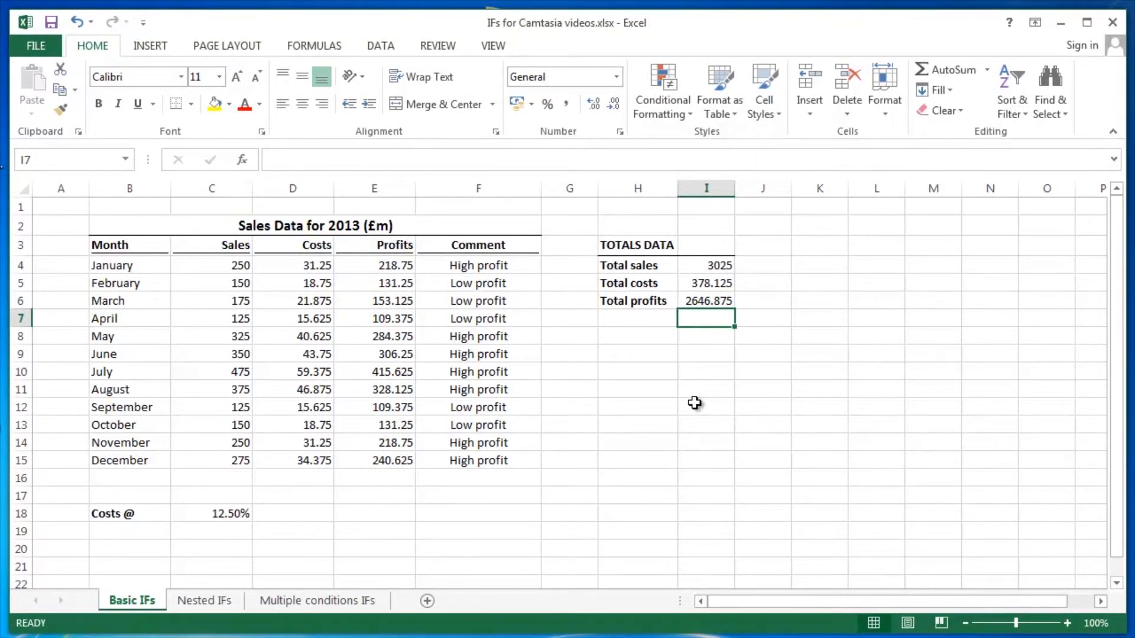
- Review the three totals formulas again, working upward from Total profits, to check each named range reference
key("Up")
key("Up")
key("Up")
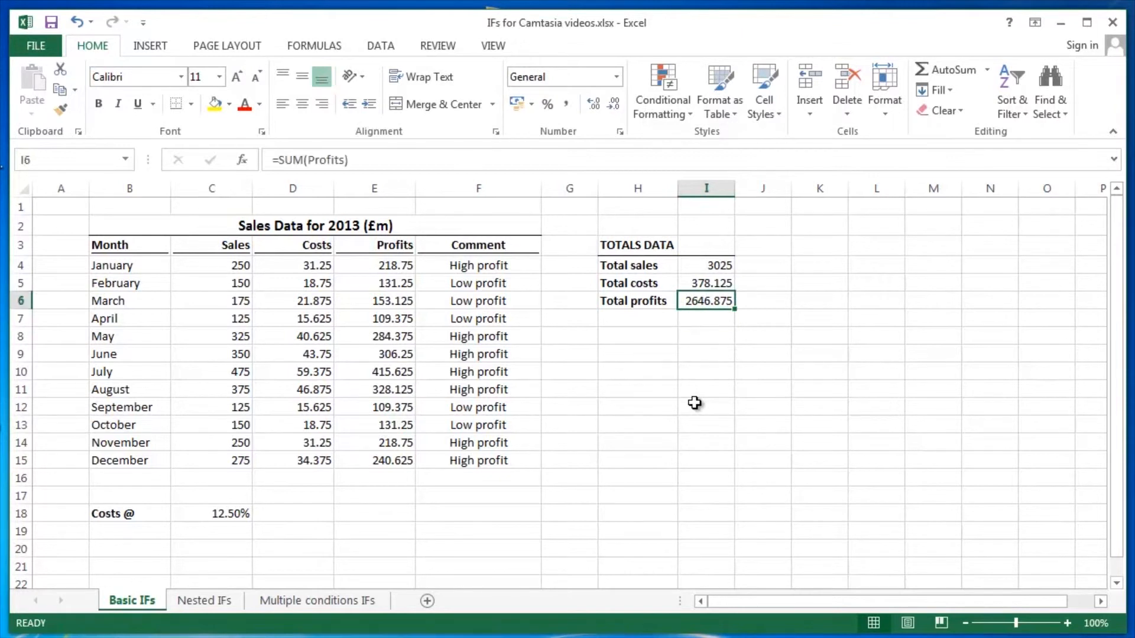
key("F2")
key("Return")
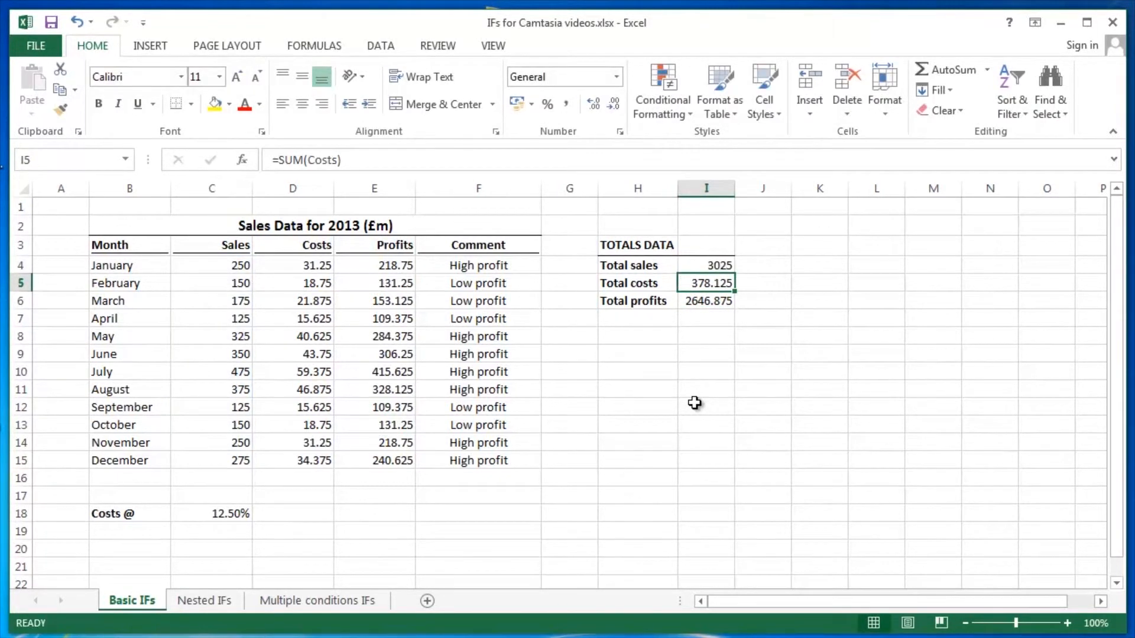
key("F2")
key("Return")
key("F2")
key("Return")
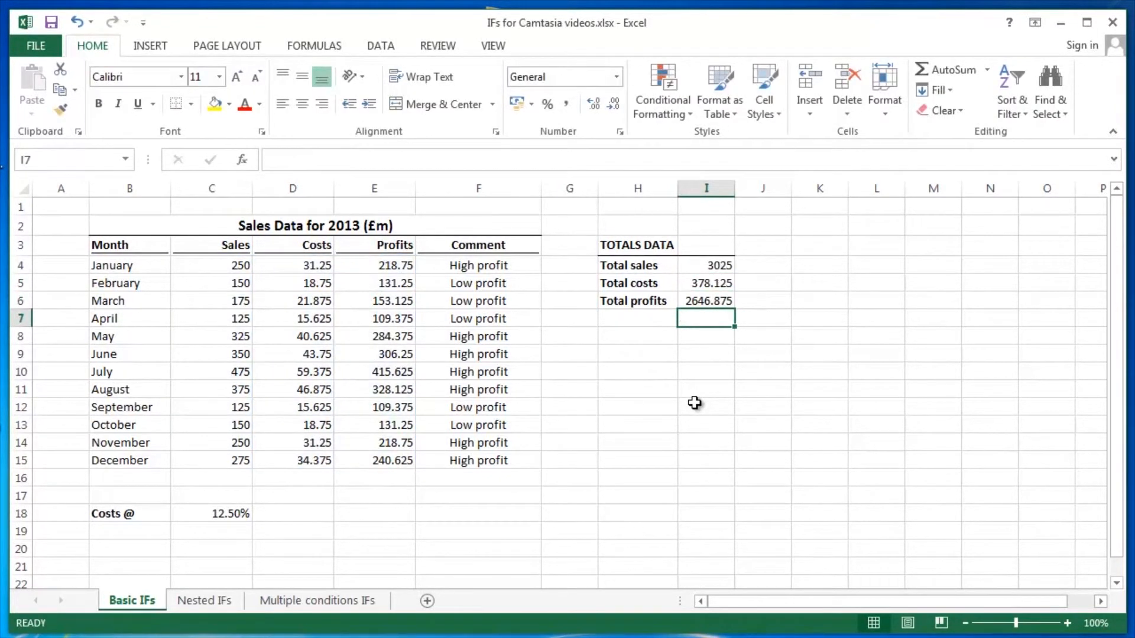